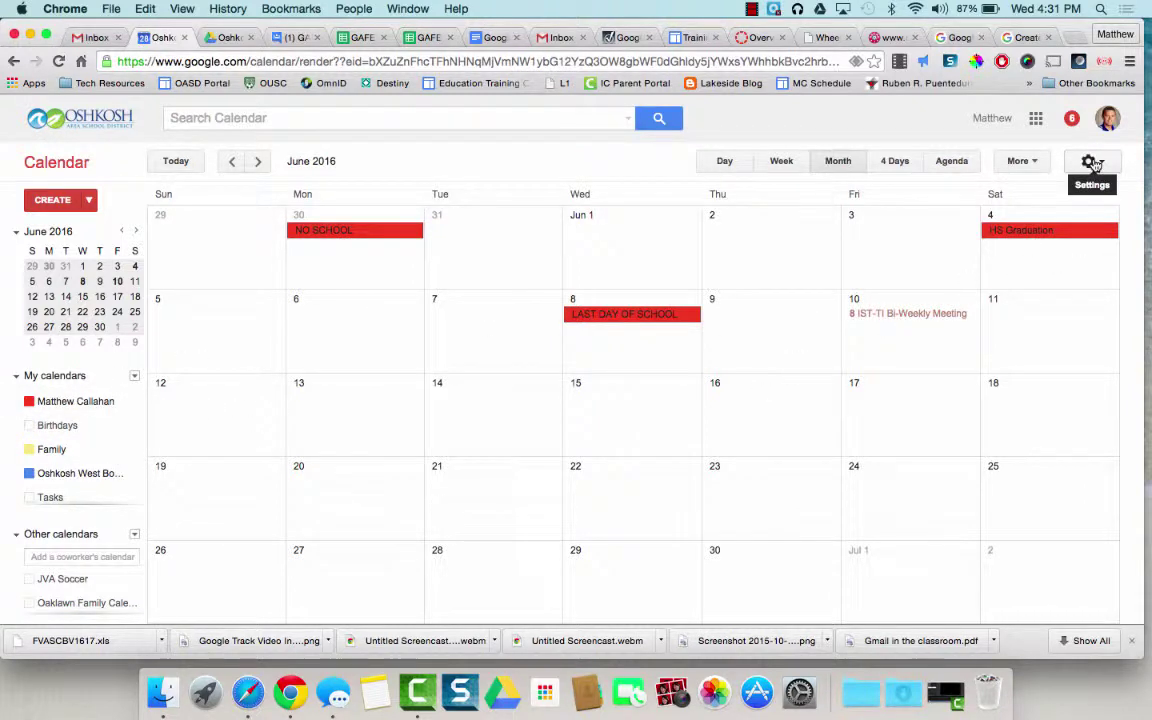
left_click(1089, 163)
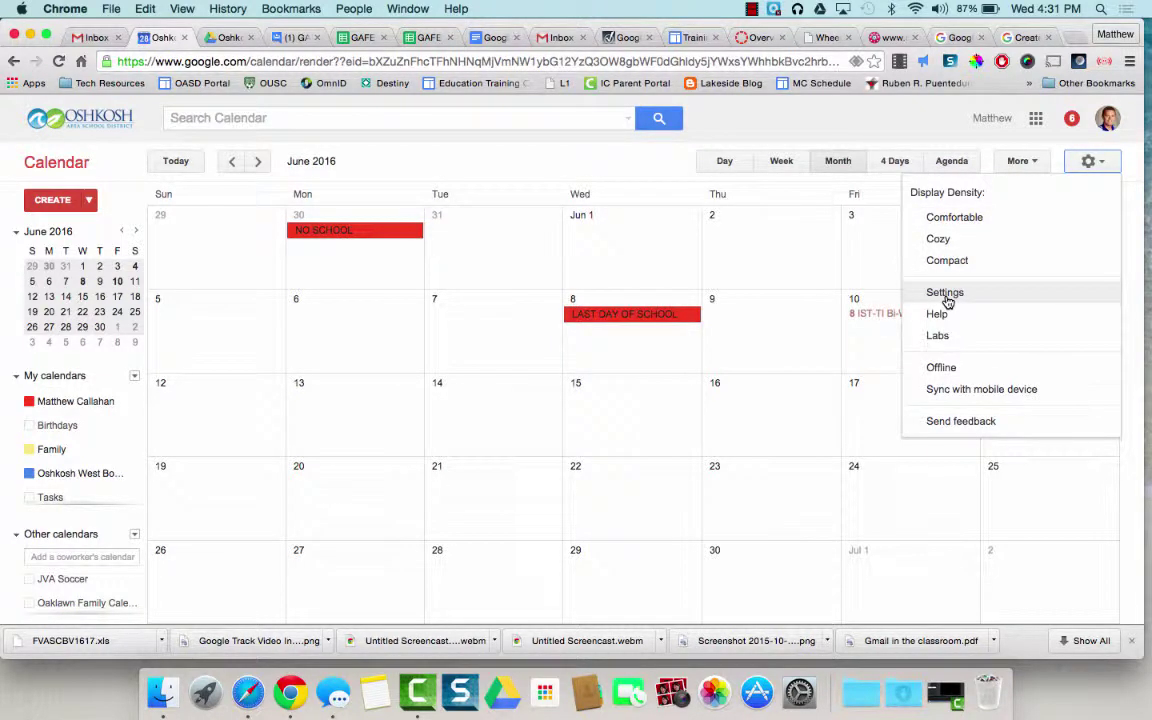
left_click(64, 428)
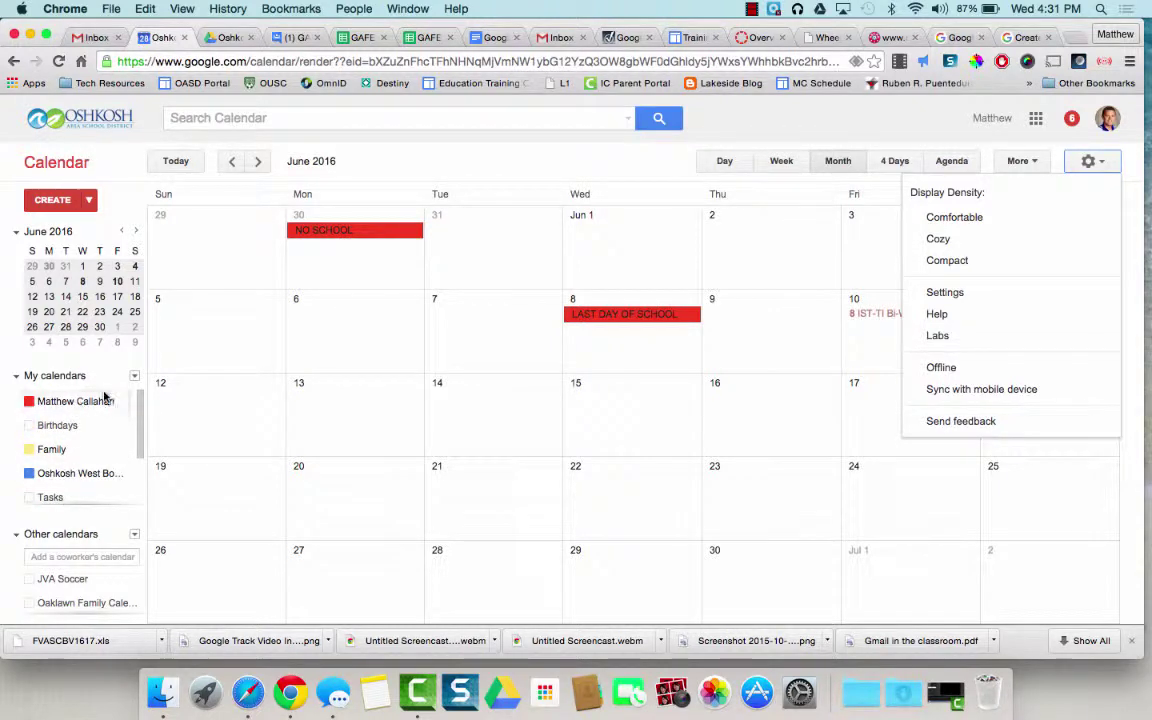
left_click(121, 403)
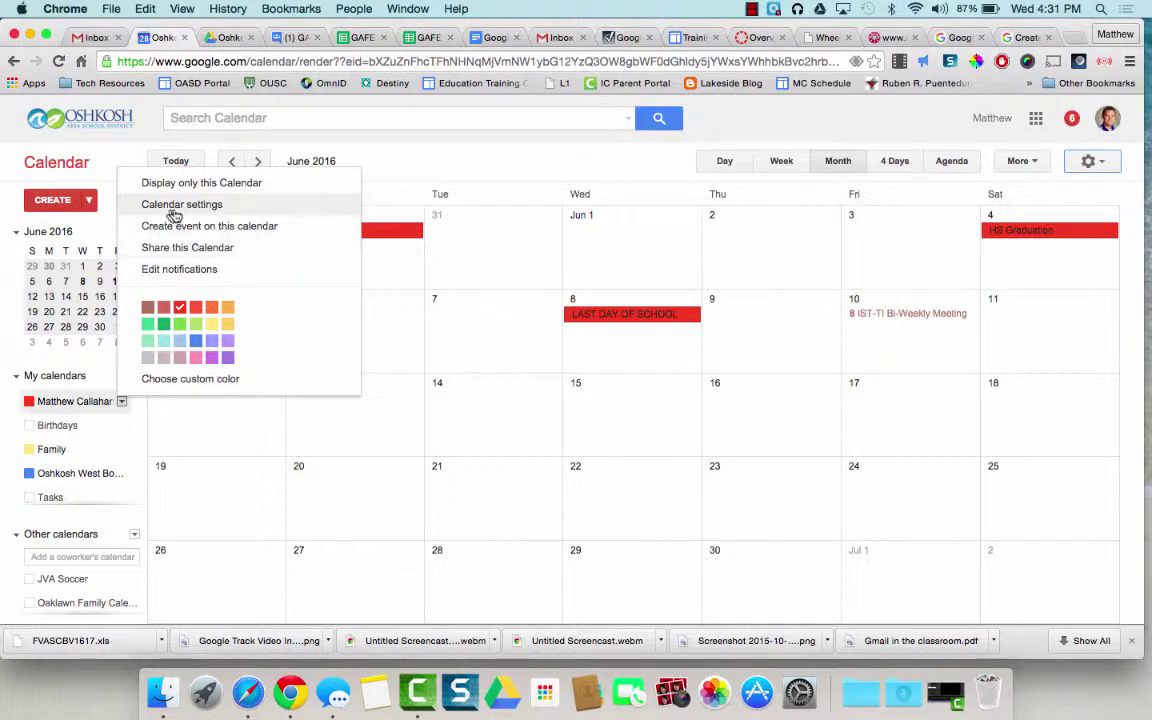
- Open the general Calendar settings and review the options from language and time zone down to keyboard shortcuts
left_click(1092, 165)
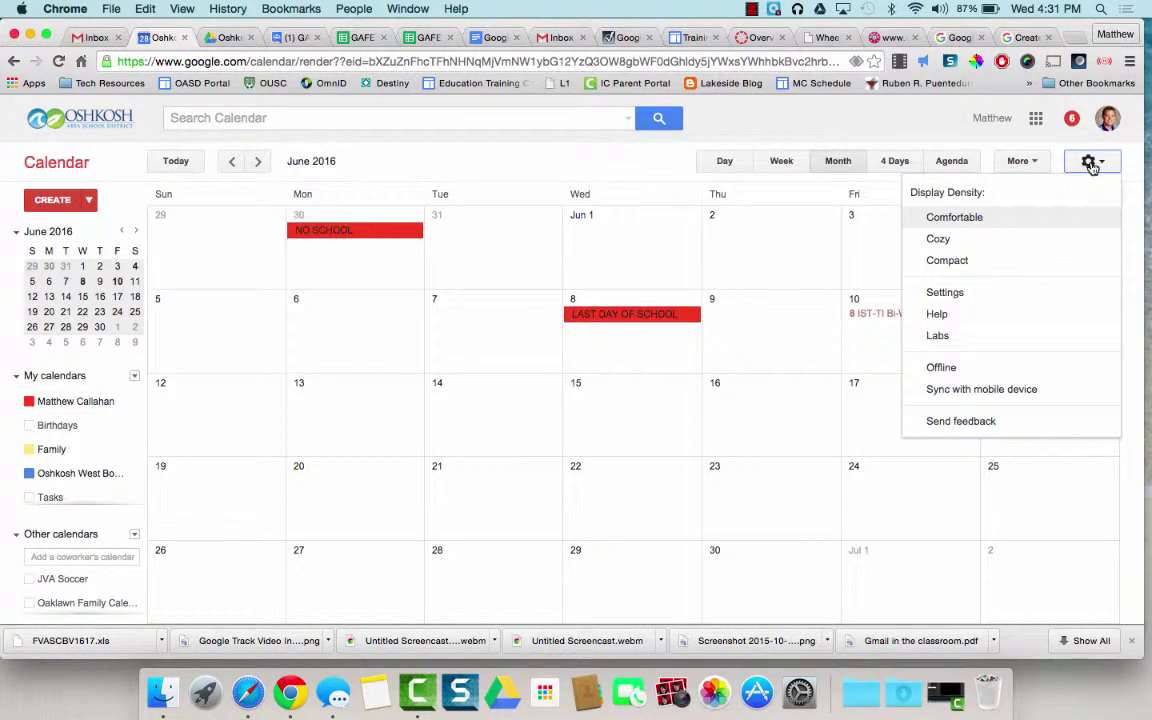
left_click(945, 294)
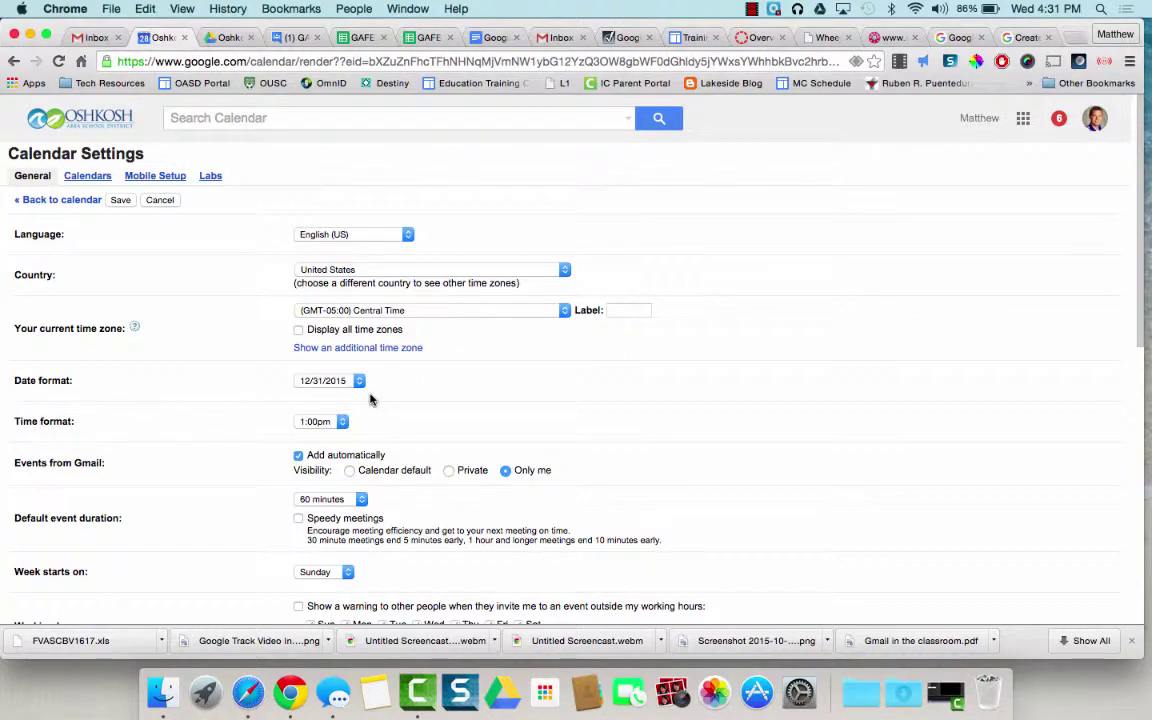
scroll(370, 400, "down", 3)
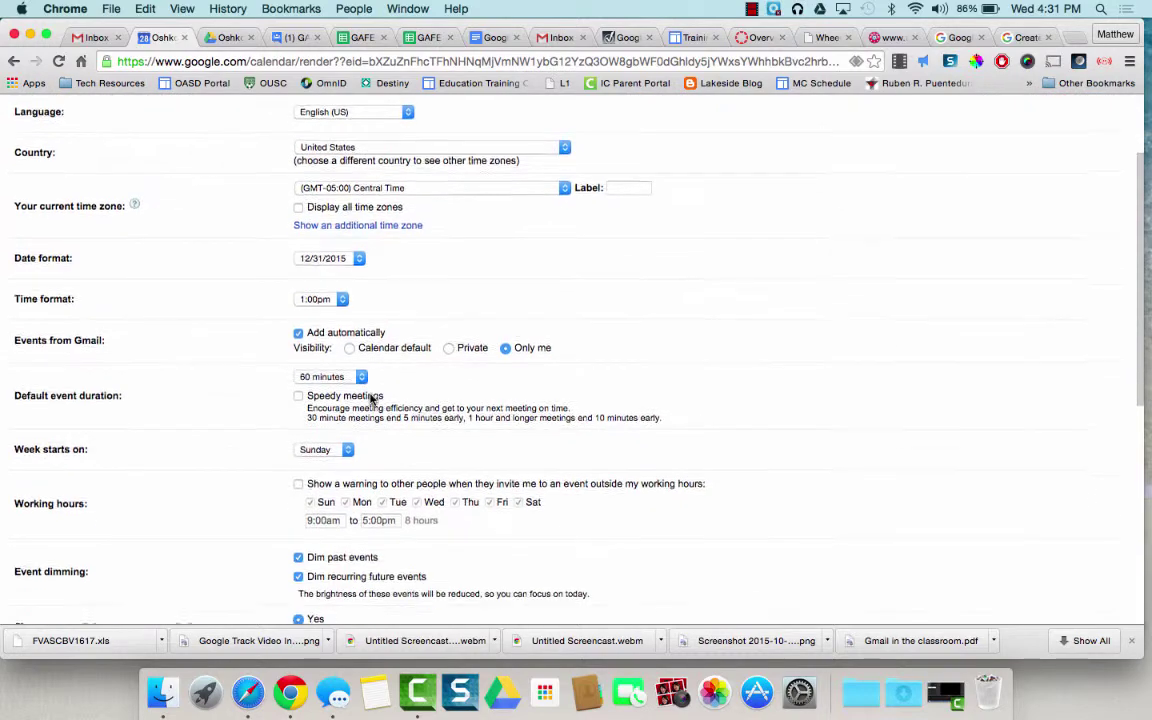
scroll(372, 366, "down", 9)
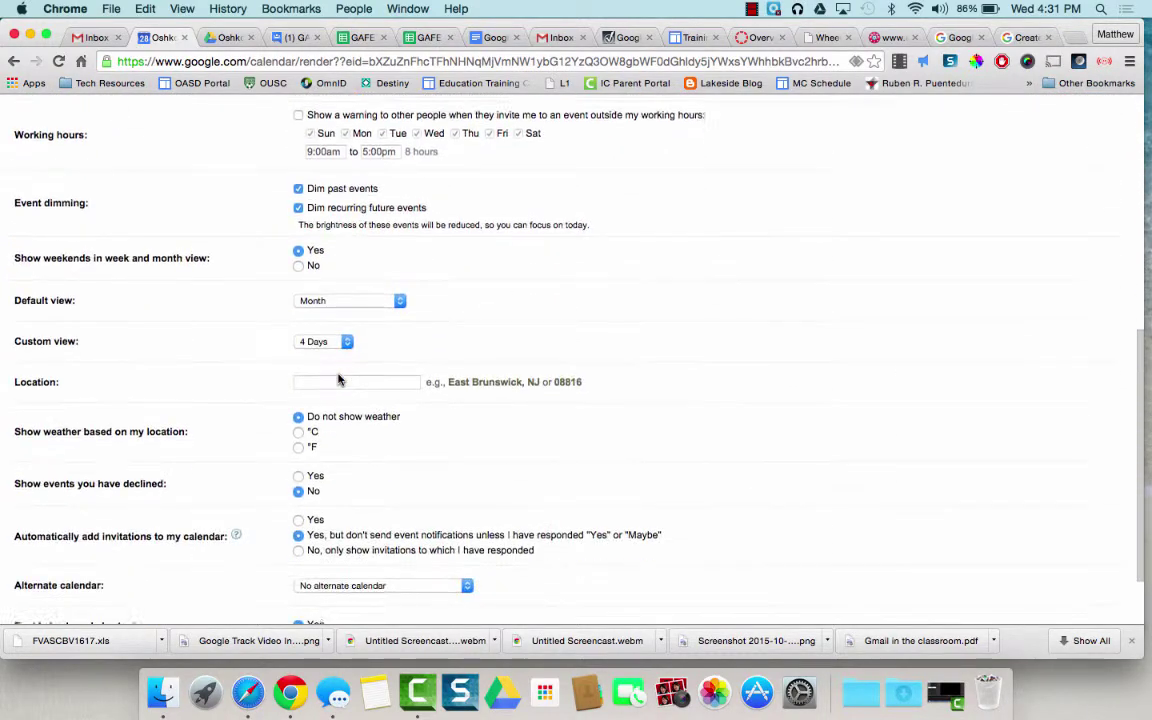
scroll(338, 379, "down", 2)
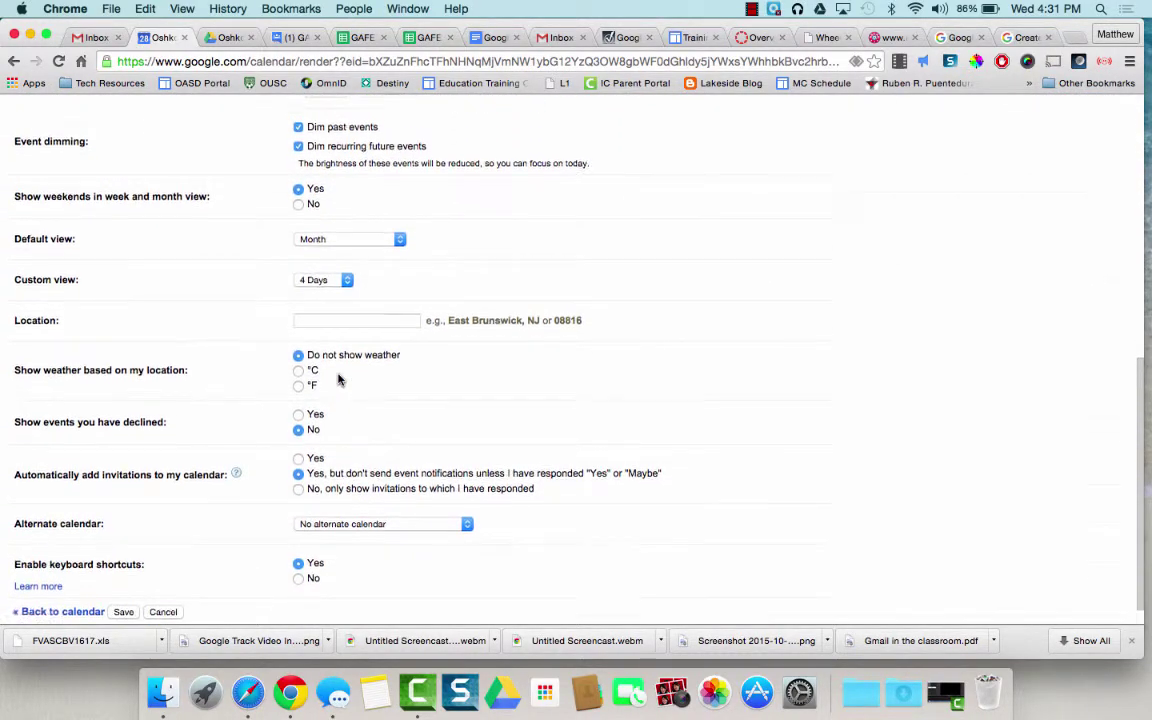
scroll(338, 379, "up", 3)
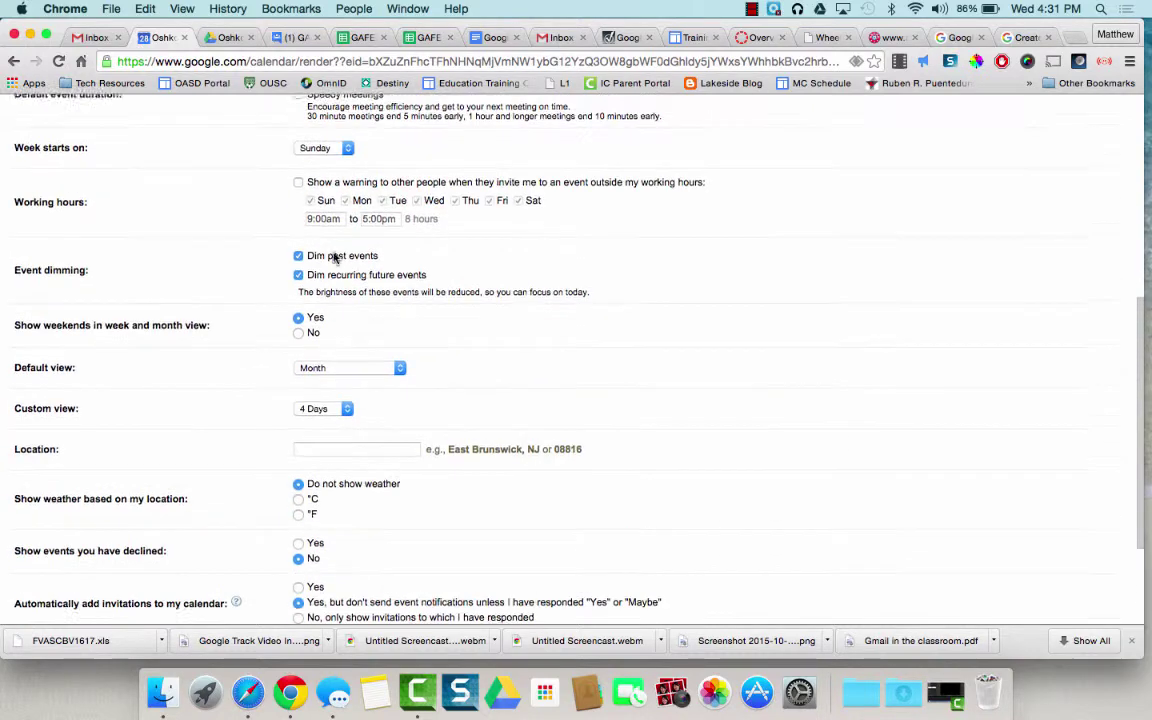
scroll(335, 258, "up", 10)
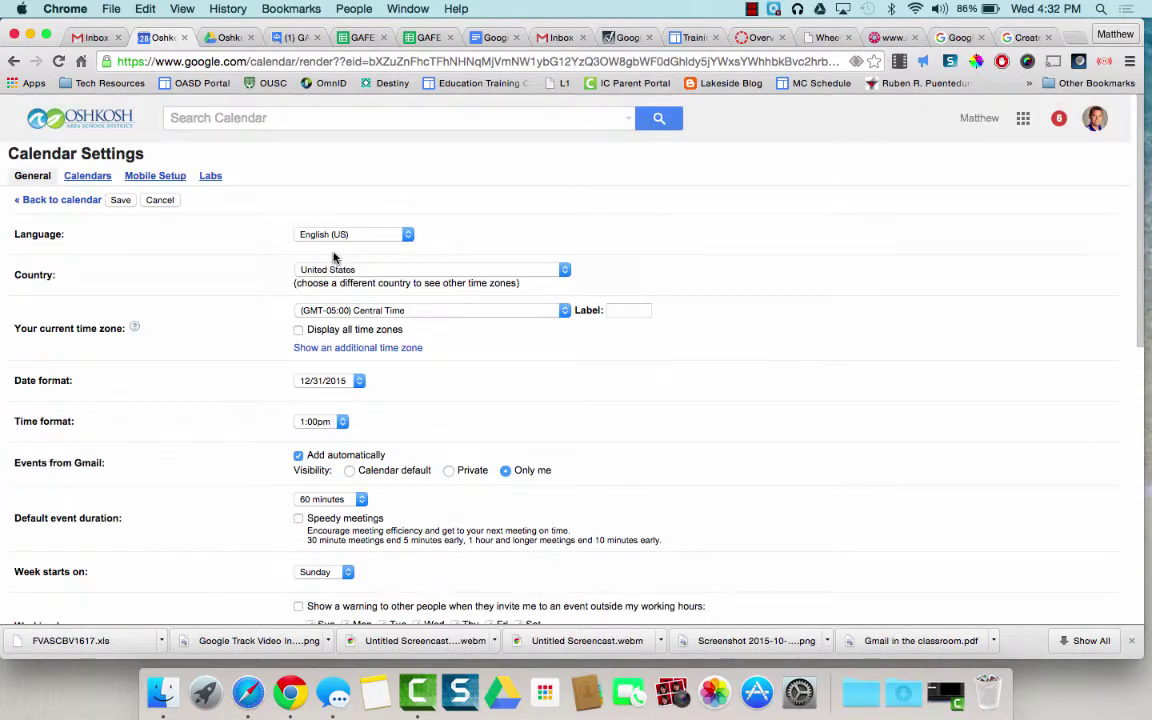
- Review the notification settings of the owner's primary calendar, including event, all-day and email updates, and return to the calendars settings list
left_click(87, 176)
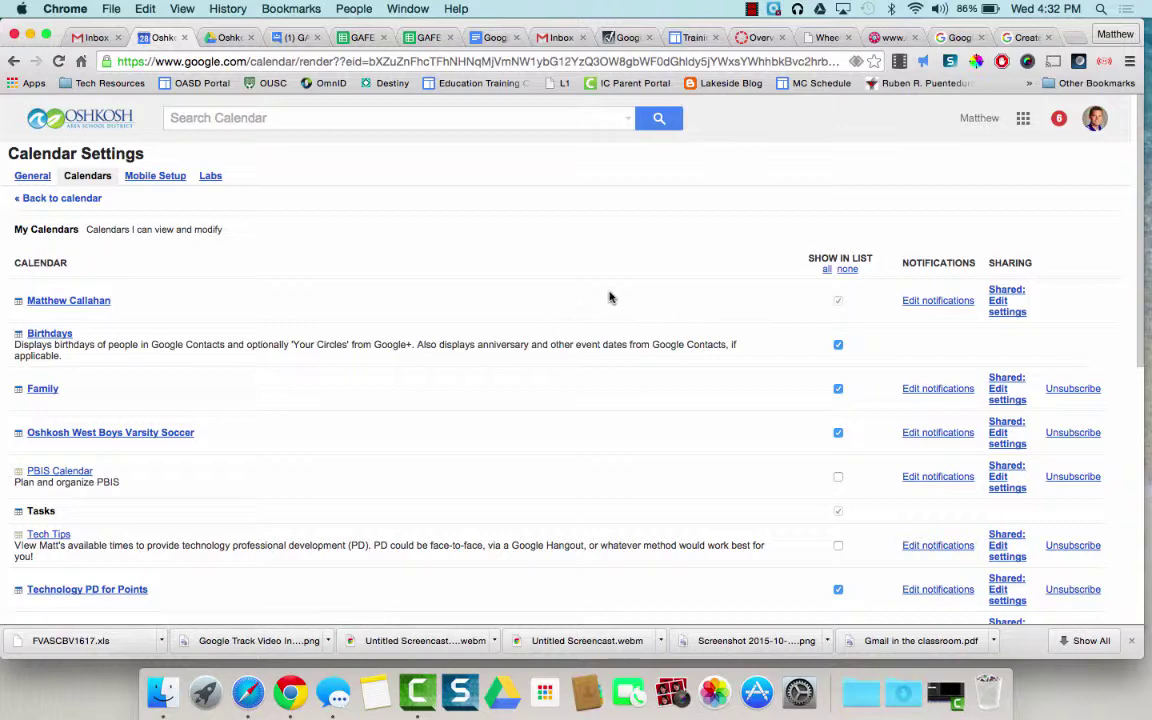
left_click(929, 302)
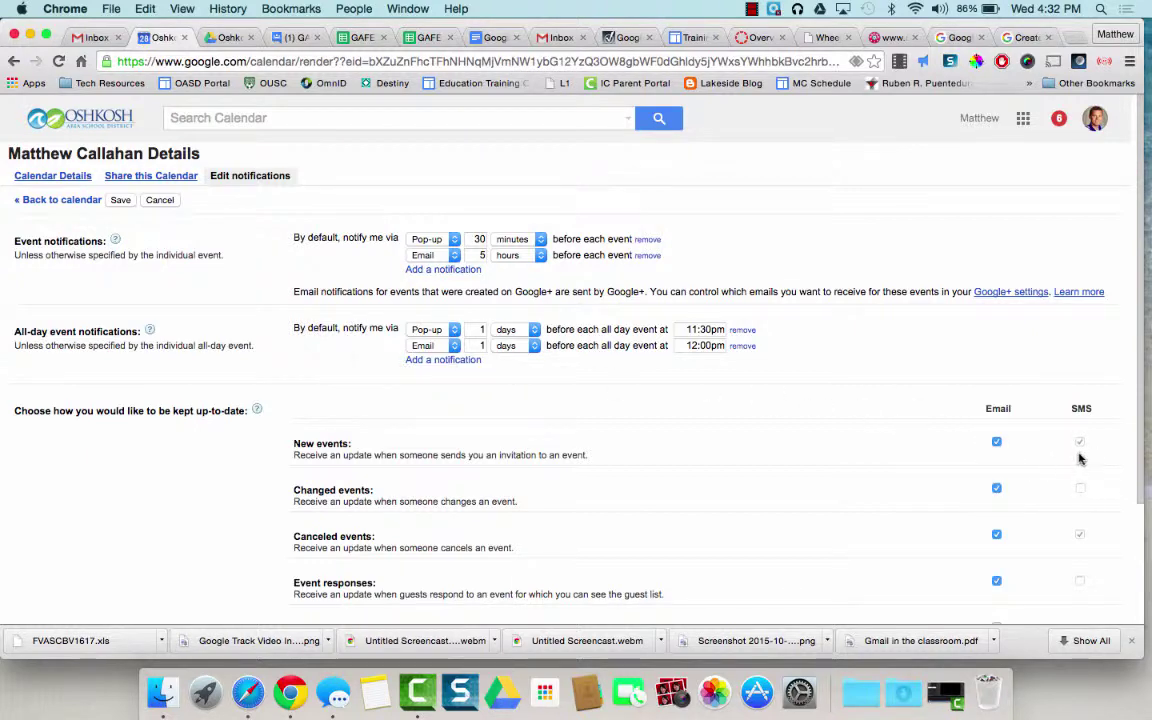
scroll(776, 366, "down", 3)
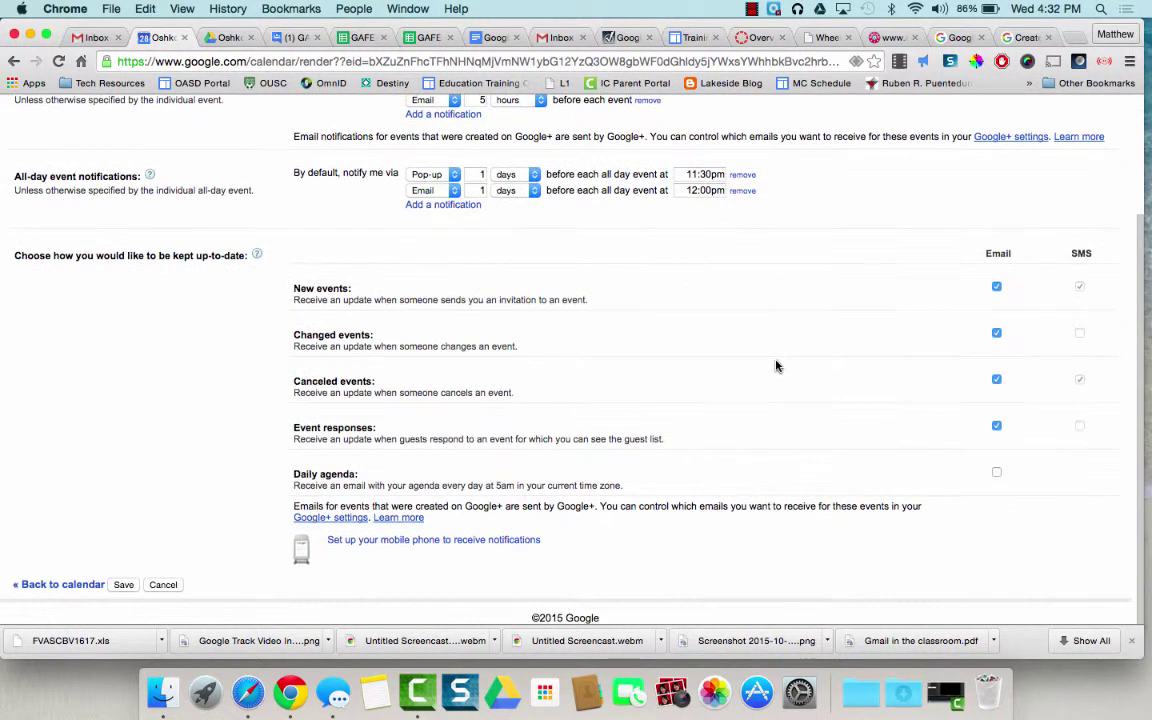
scroll(573, 368, "up", 3)
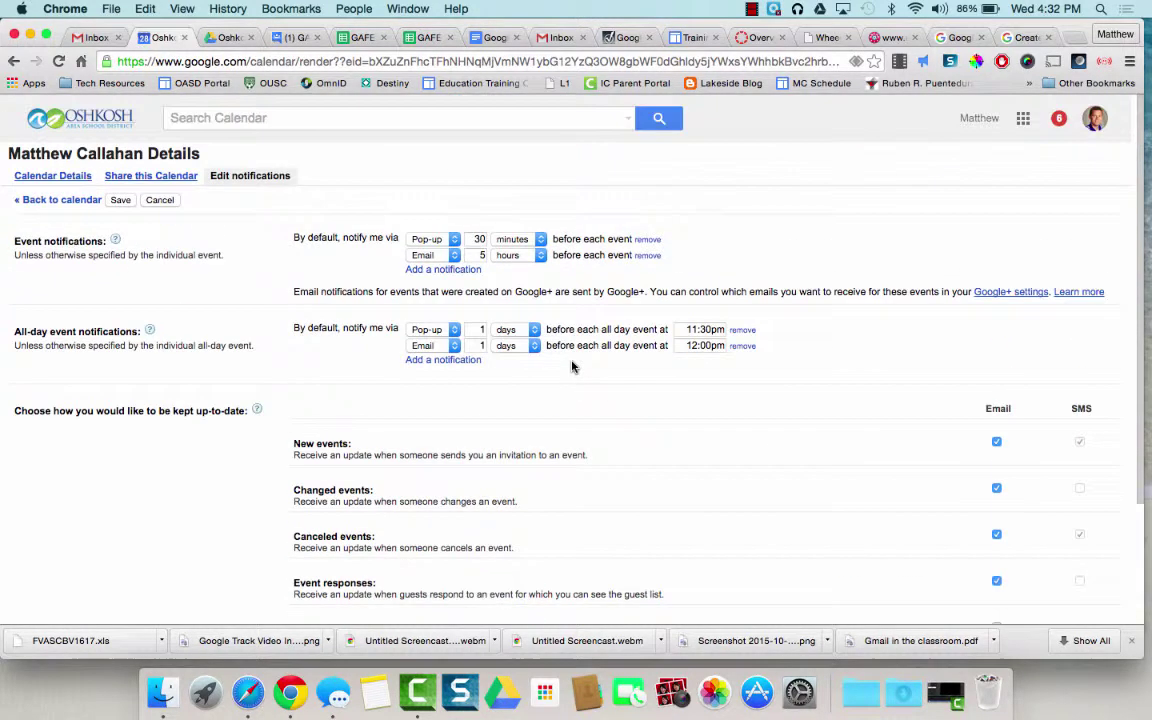
left_click(14, 62)
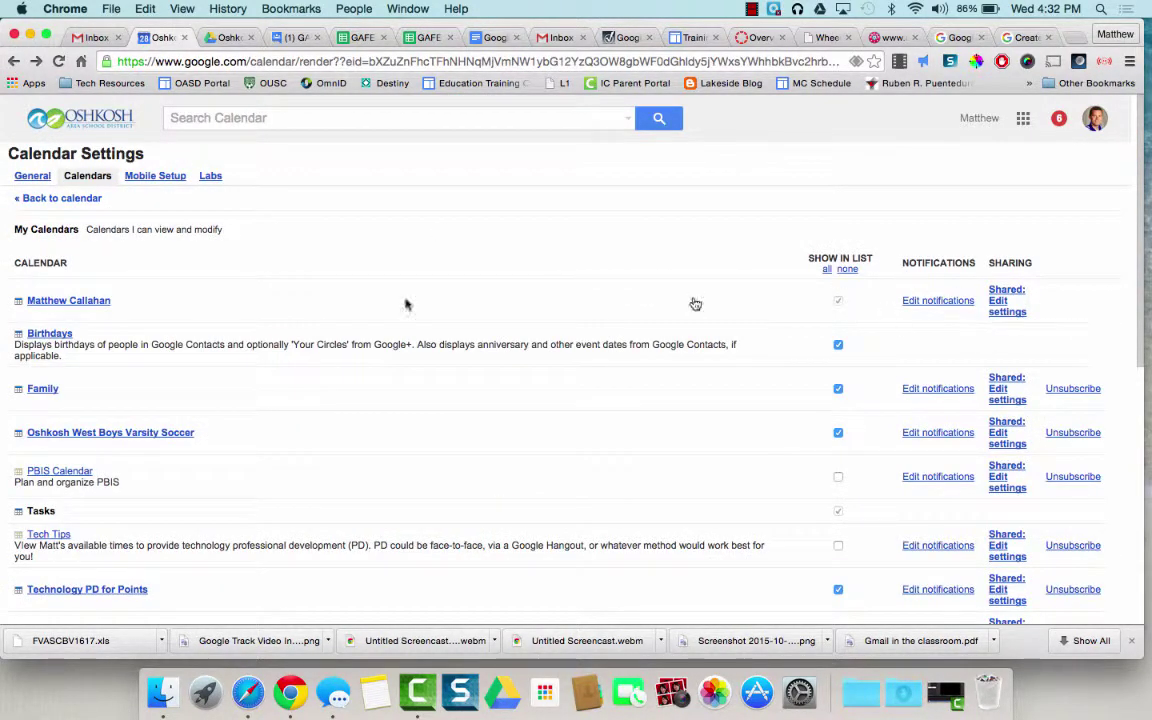
- Review the primary calendar's details and its sharing settings, and return to the month view
left_click(62, 302)
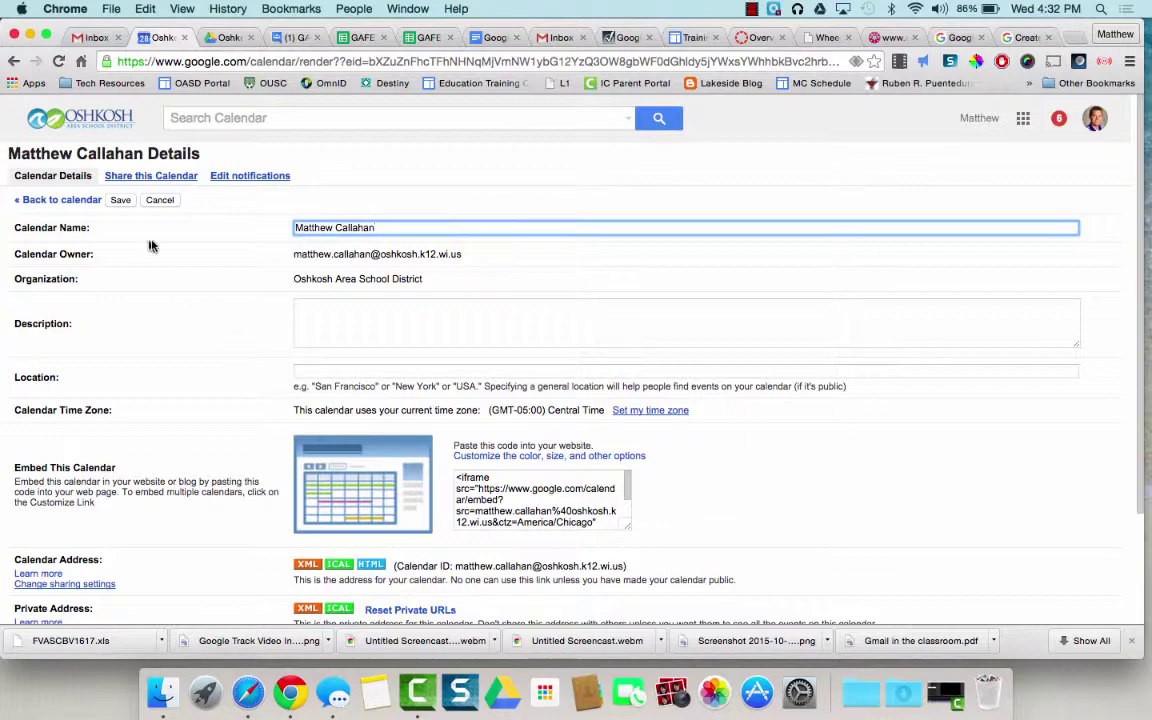
scroll(349, 302, "down", 5)
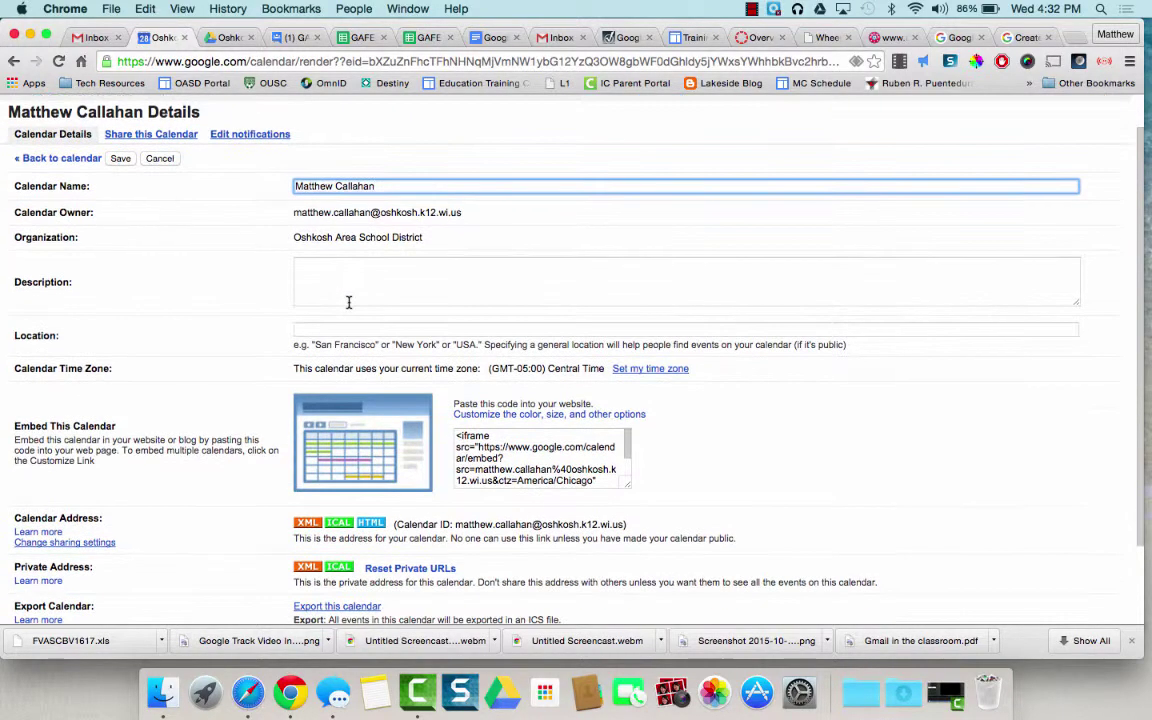
scroll(349, 302, "down", 3)
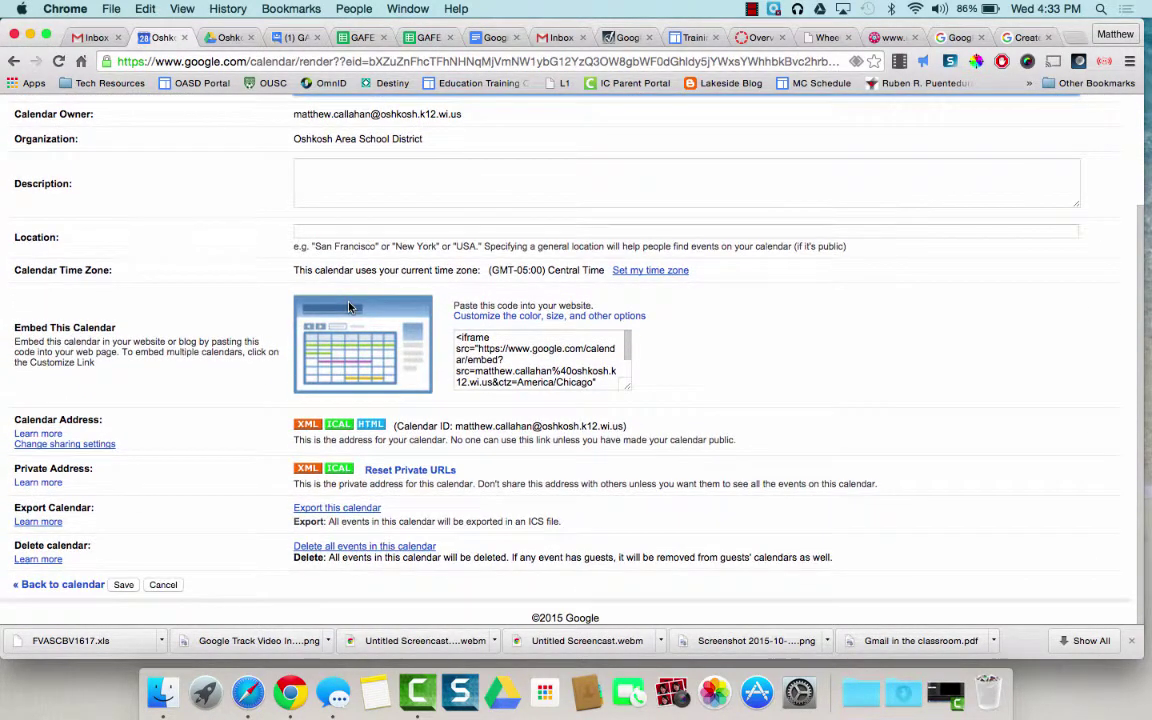
scroll(349, 295, "up", 5)
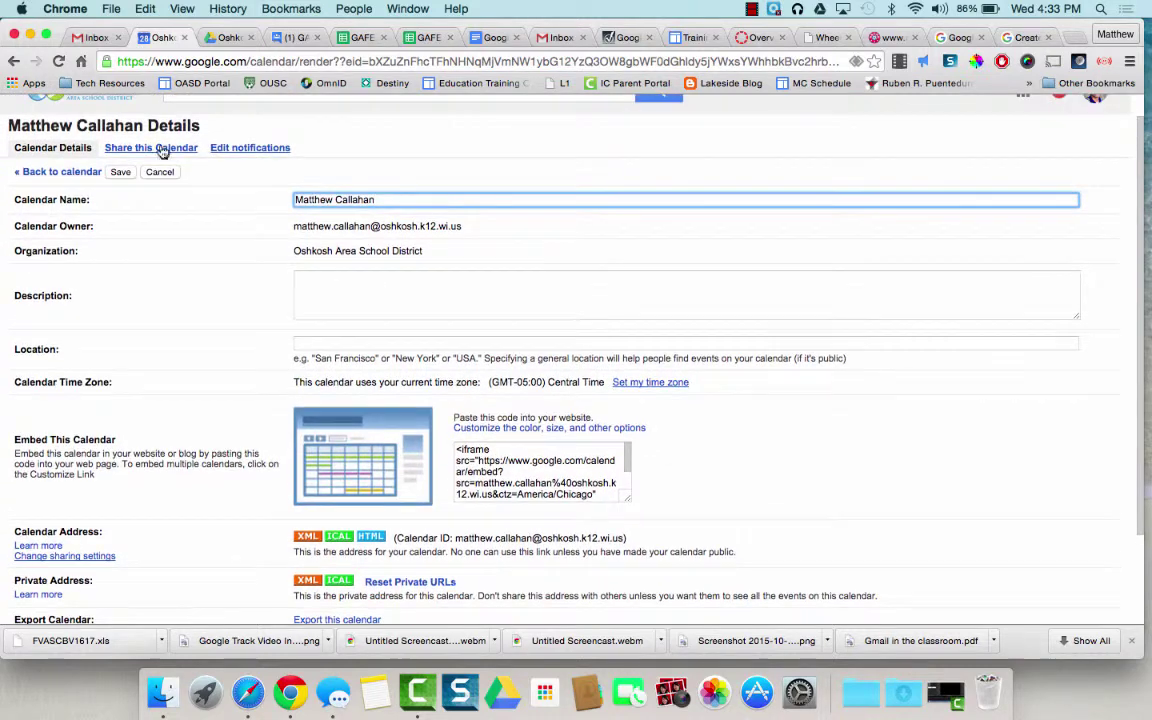
left_click(156, 152)
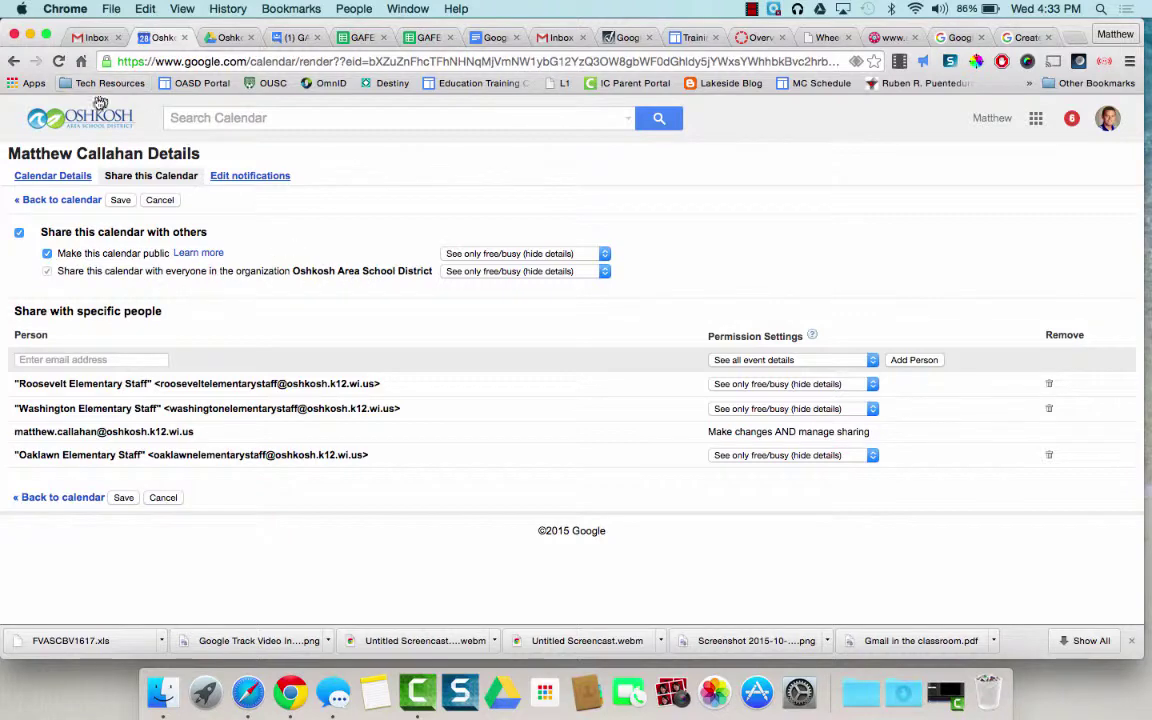
left_click(85, 497)
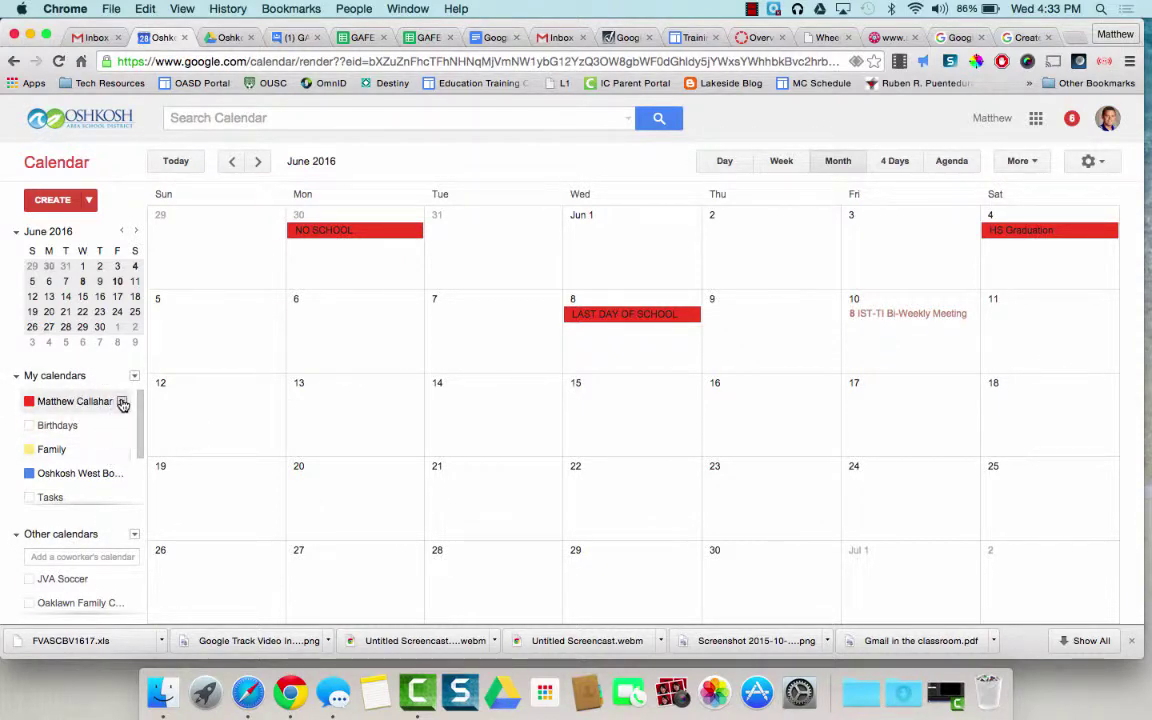
- Inspect the primary calendar's sharing page and the permission levels available for Roosevelt Elementary Staff, and return to the month view
left_click(122, 402)
left_click(189, 247)
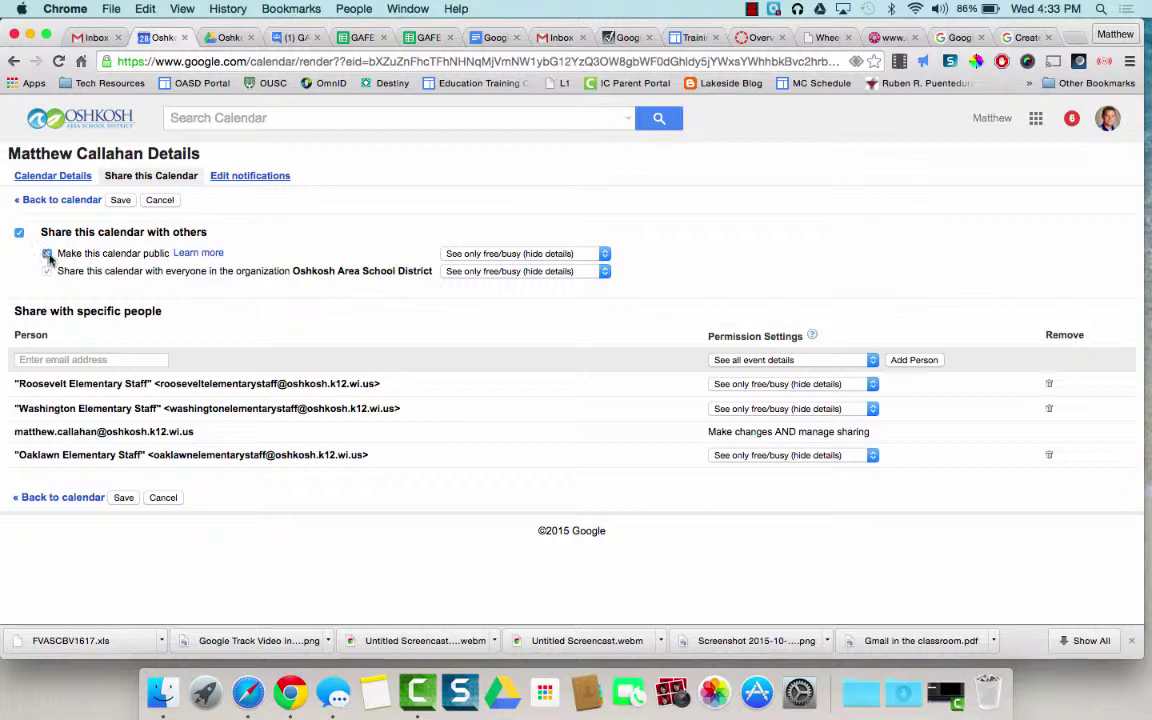
left_click(65, 362)
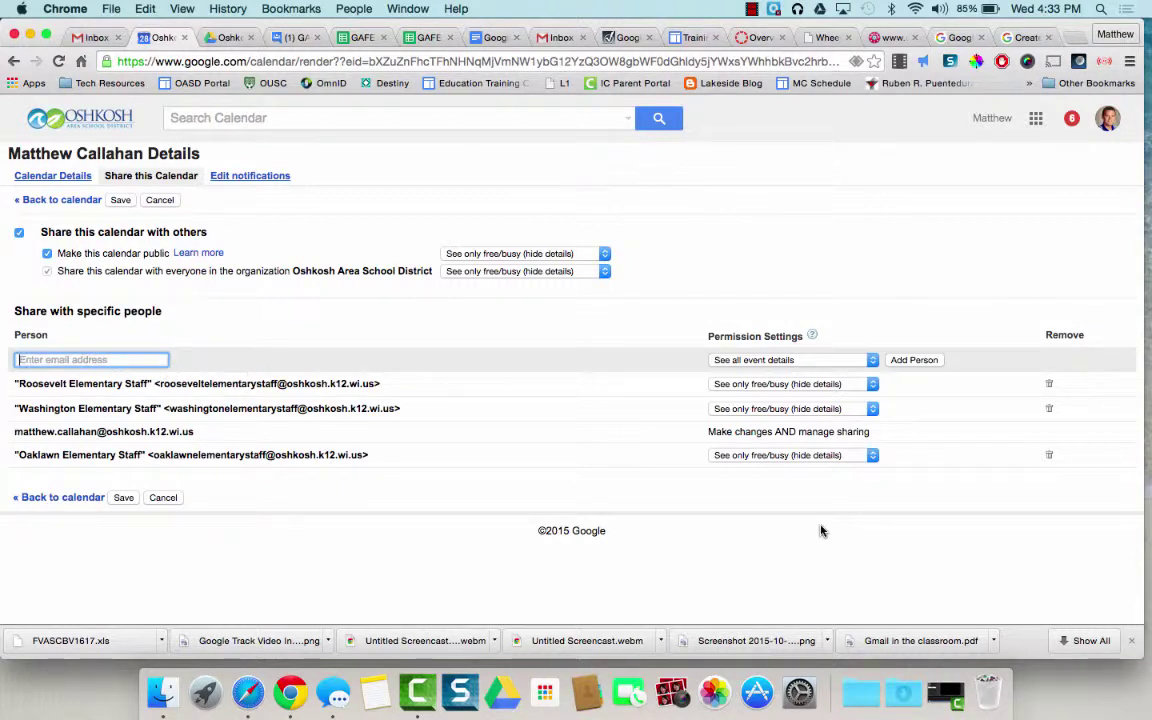
left_click(760, 389)
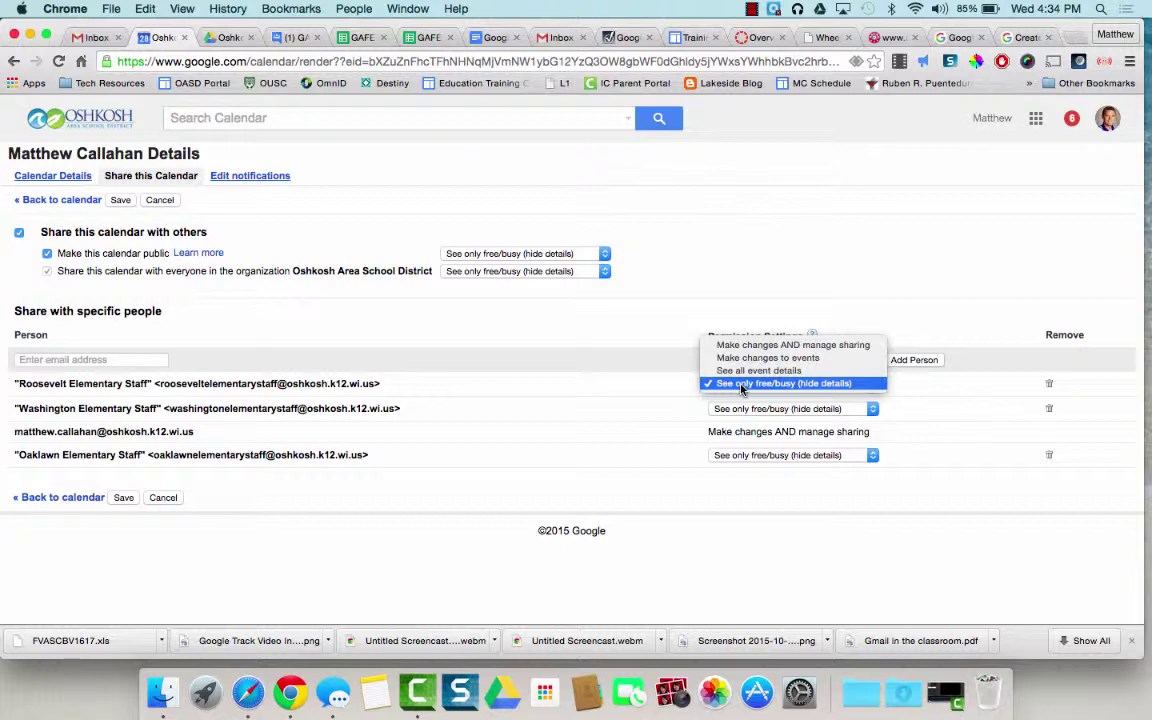
left_click(741, 386)
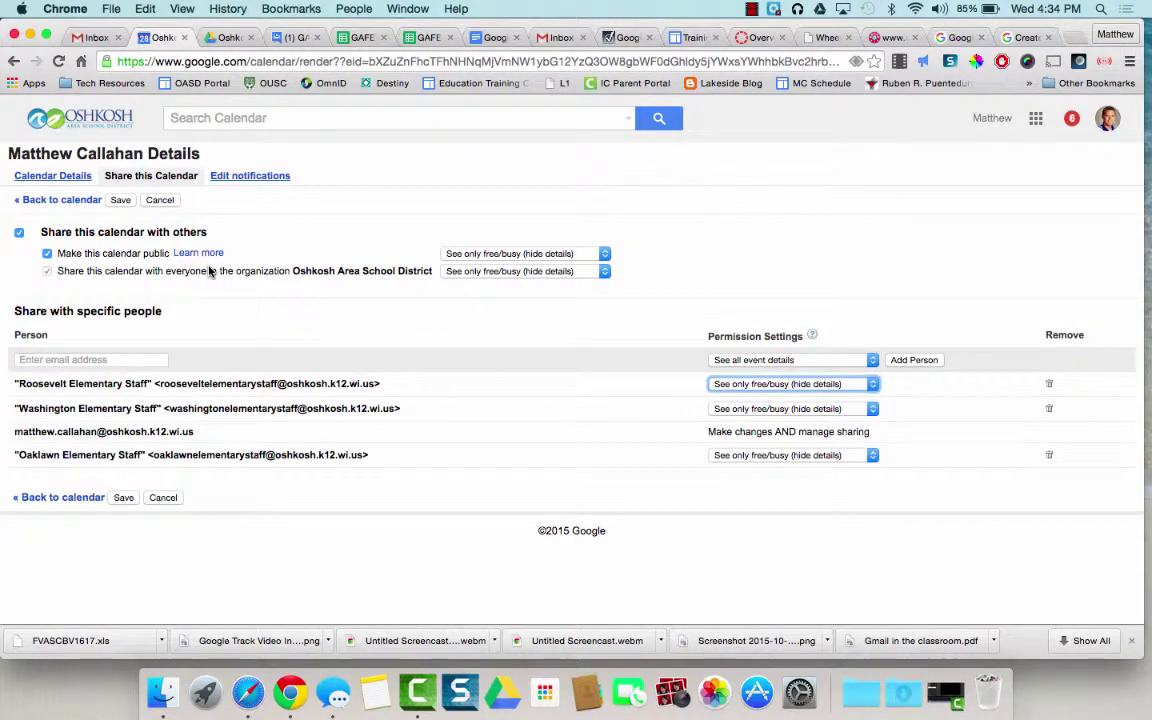
left_click(73, 120)
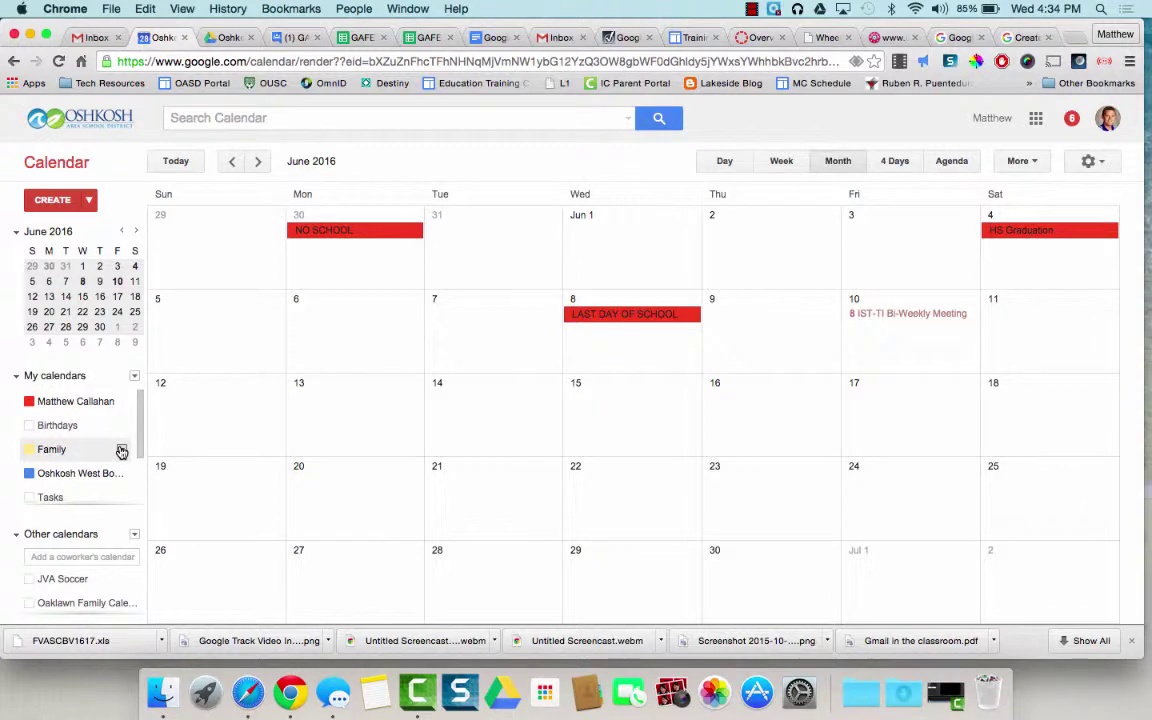
- View the Family calendar's settings and its sharing permissions, and return to the month view
left_click(121, 450)
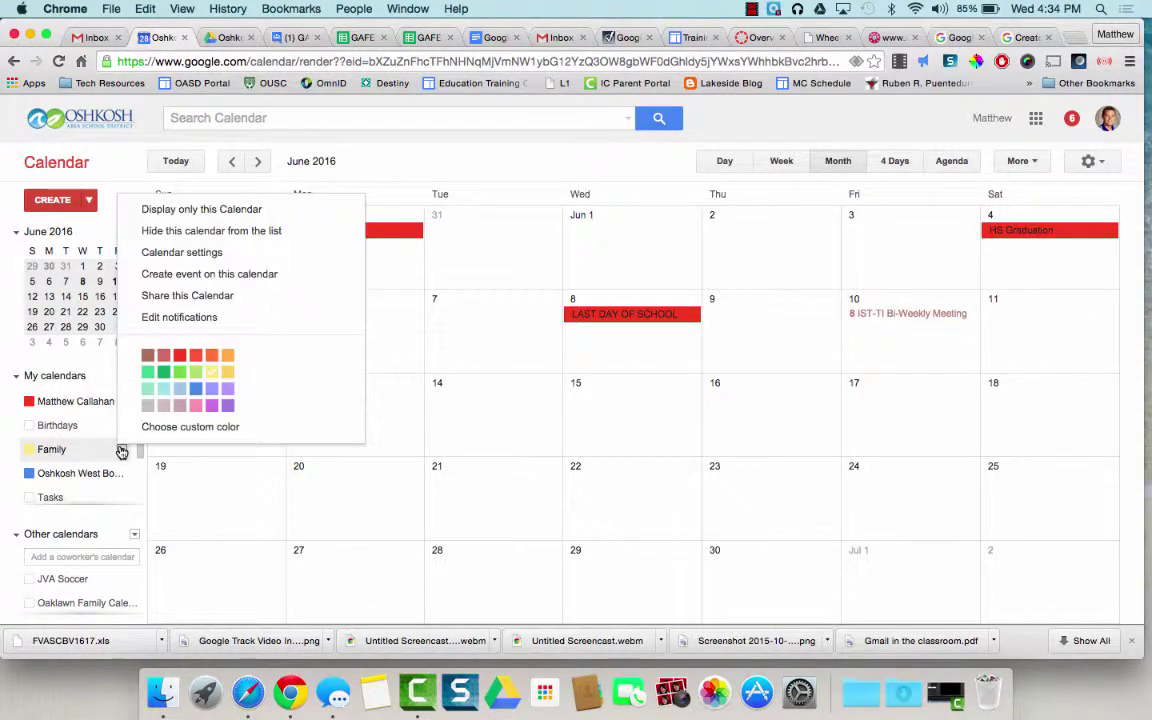
left_click(190, 253)
left_click(116, 172)
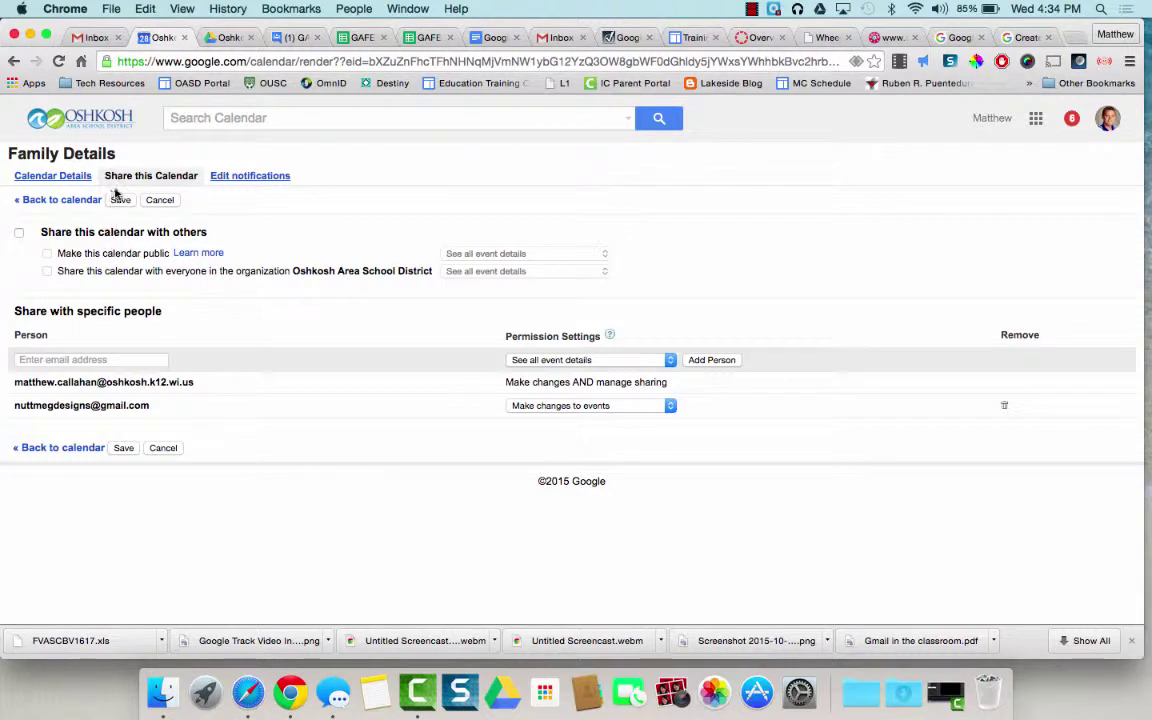
left_click(95, 125)
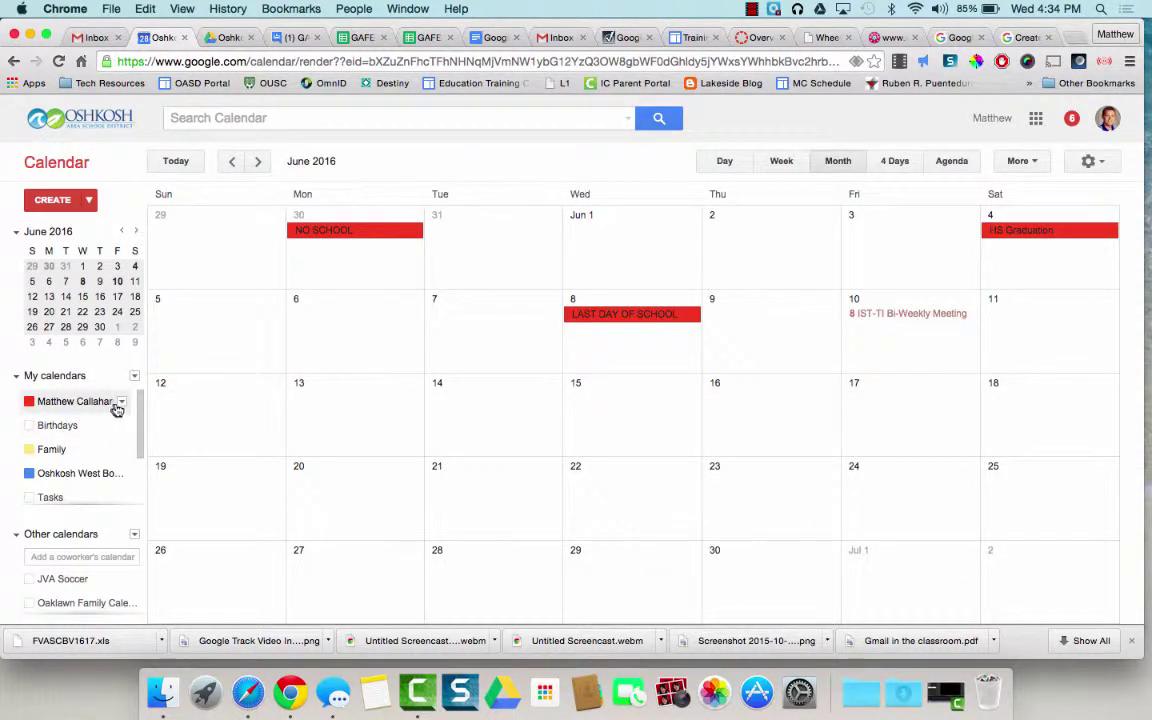
- View the public HTML calendar address from the primary calendar's details, and dismiss the address window
left_click(121, 403)
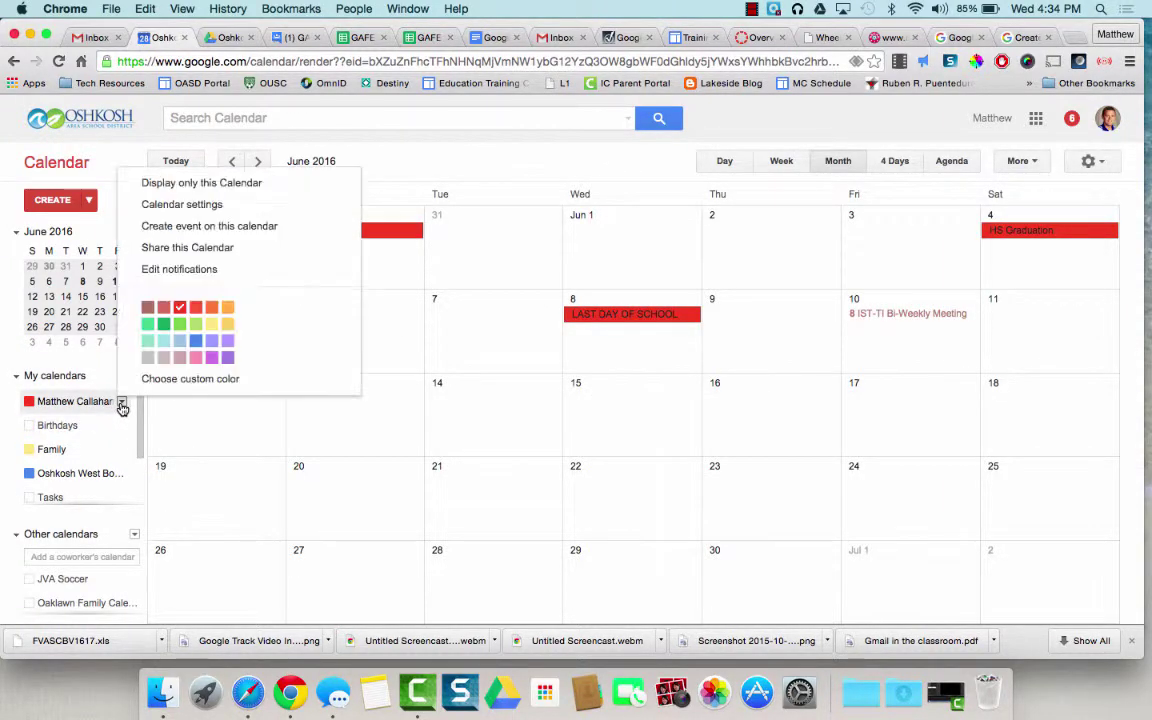
left_click(170, 248)
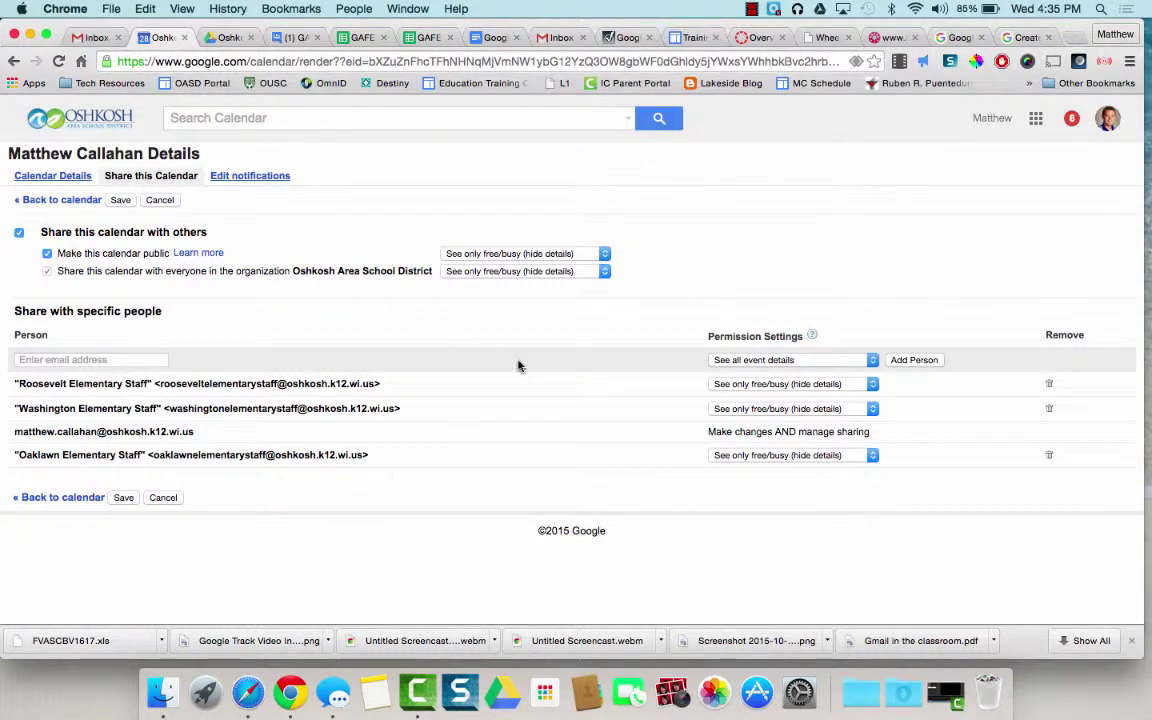
left_click(60, 176)
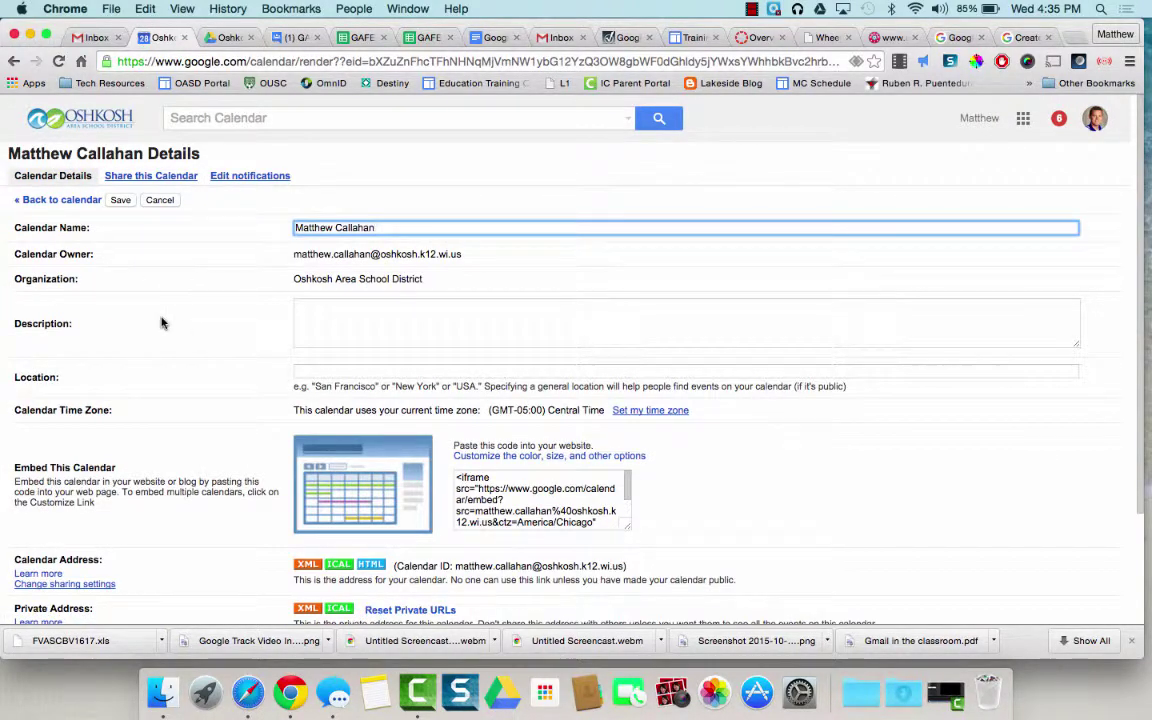
scroll(161, 322, "down", 3)
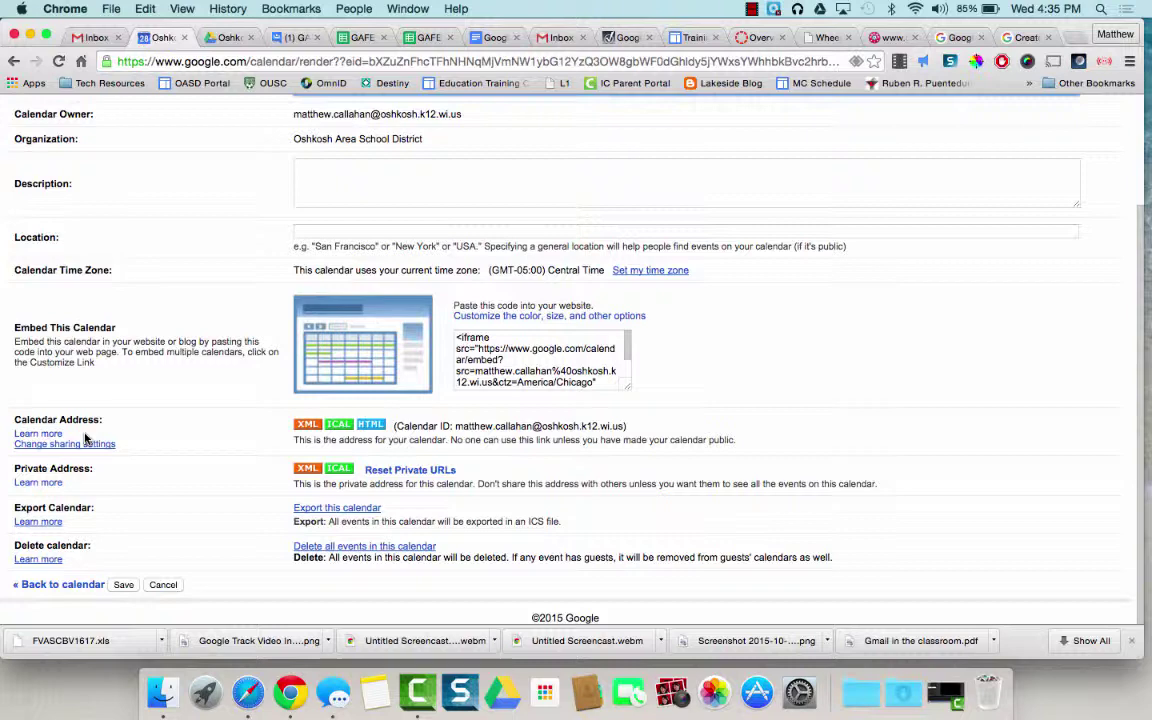
left_click(371, 425)
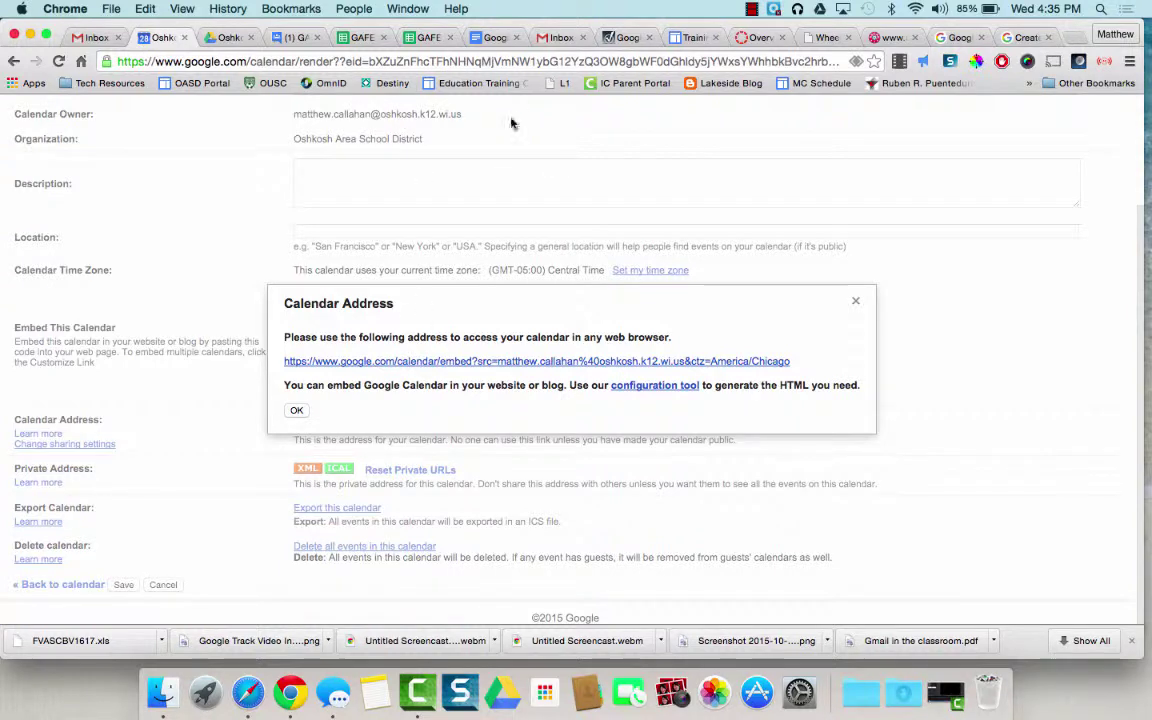
left_click(296, 410)
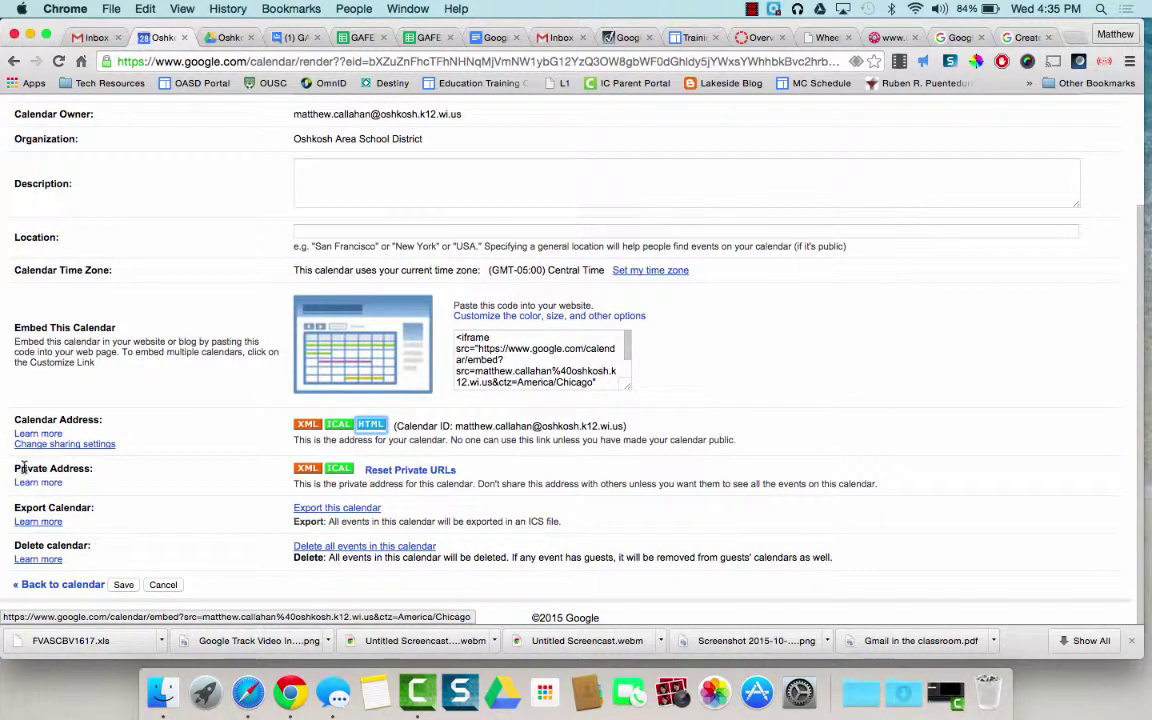
- Examine the private address, export and delete sections in the primary calendar's details
left_click_drag(22, 470, 72, 473)
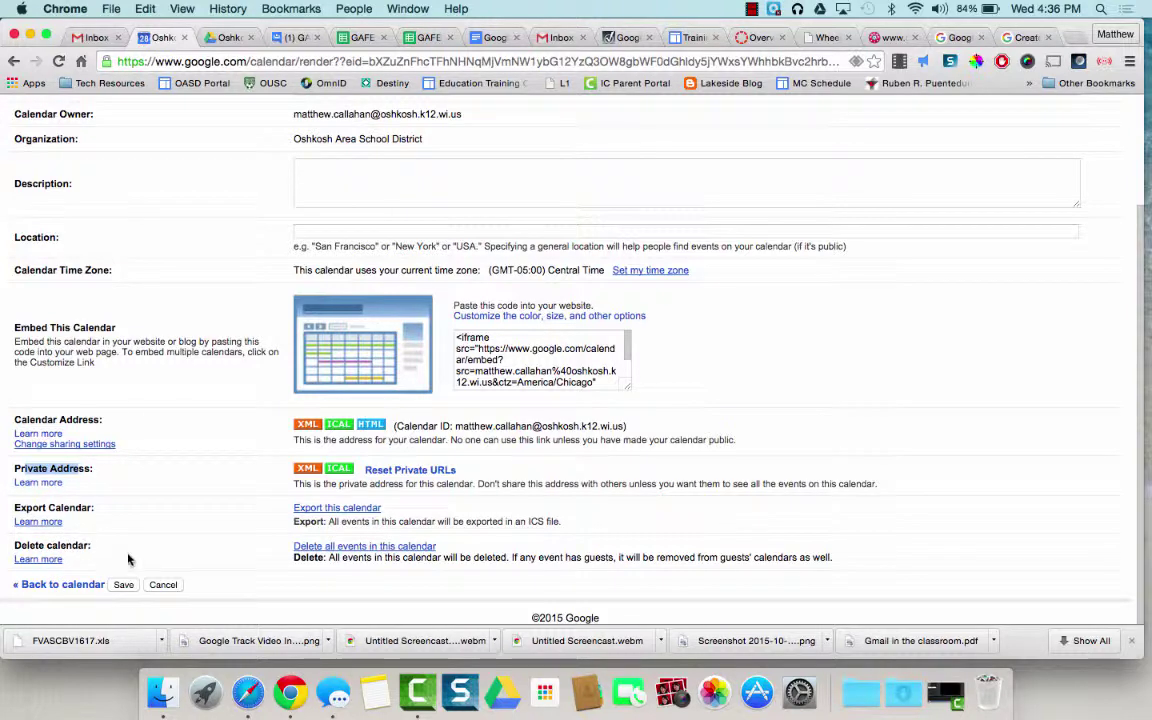
scroll(133, 538, "up", 1)
scroll(133, 538, "up", 3)
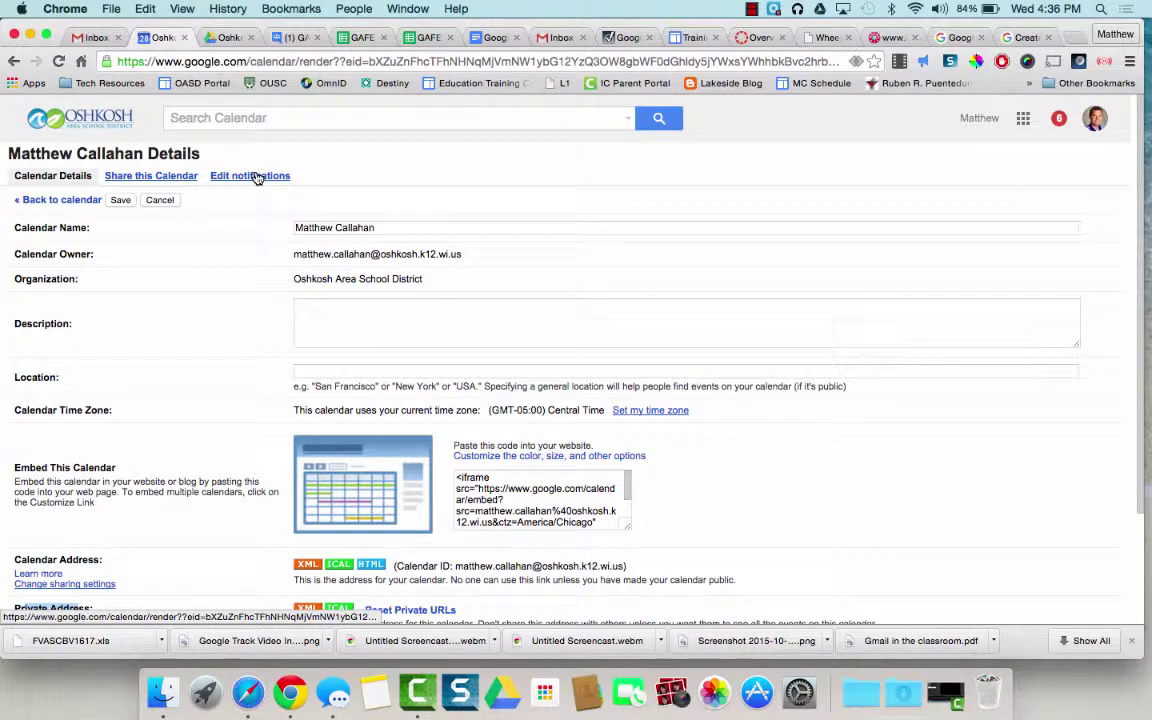
- Return to the month view and bring up the display density and settings options
left_click(95, 117)
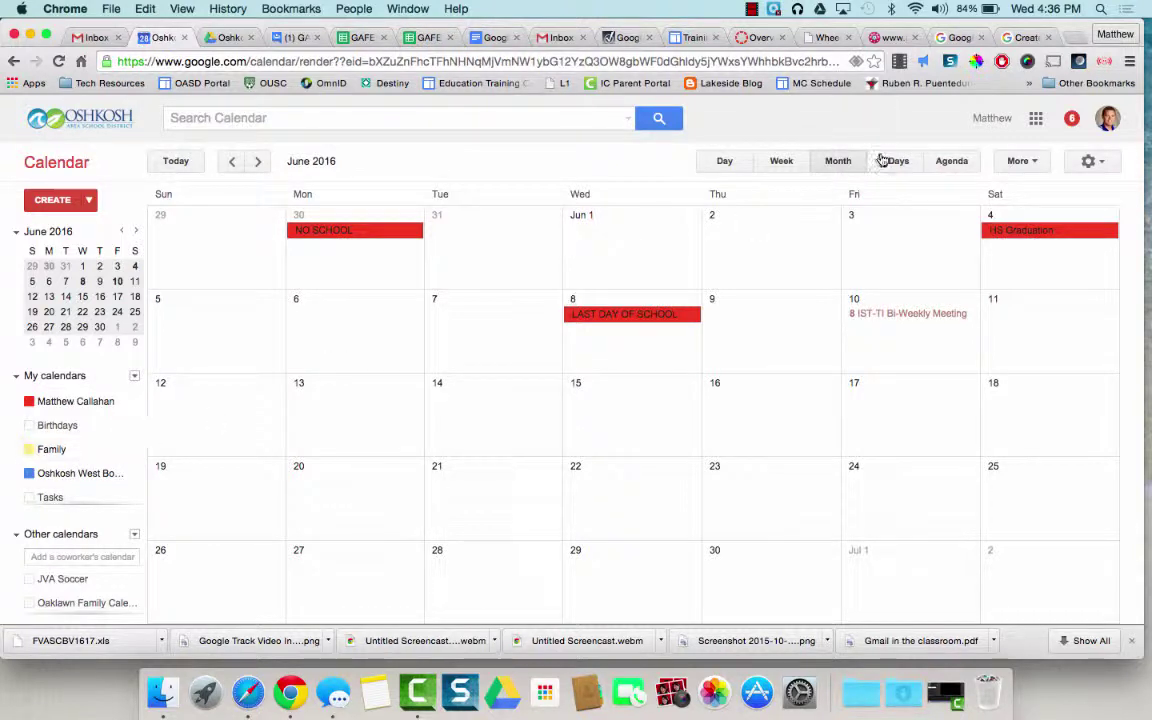
left_click(1090, 162)
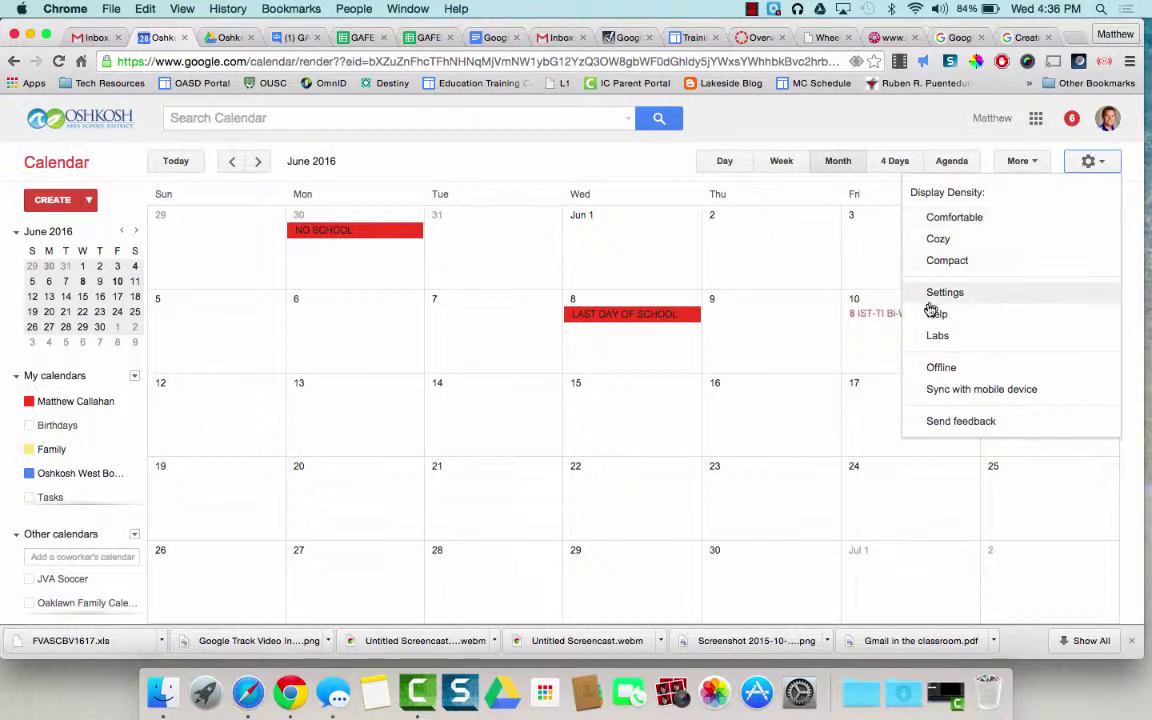